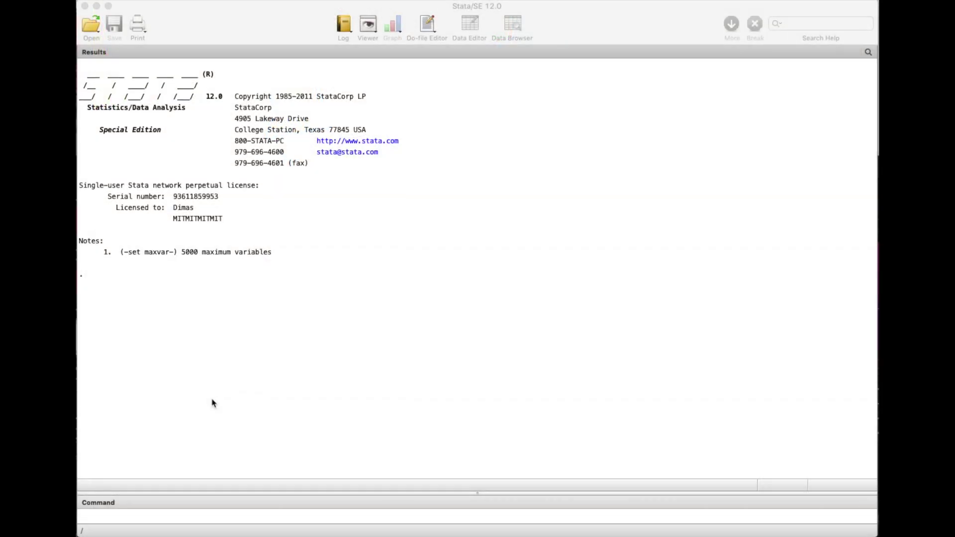
Load abdata.dta from Documents > STATA-tutorial > imeus through the Open dialog
{"action": "left_click", "coordinate": [175, 31]}
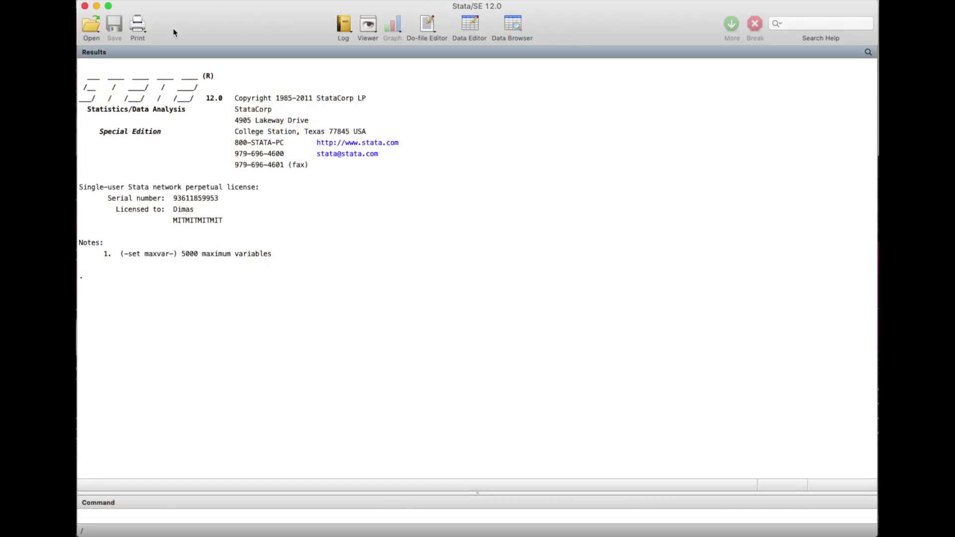
{"action": "left_click", "coordinate": [97, 29]}
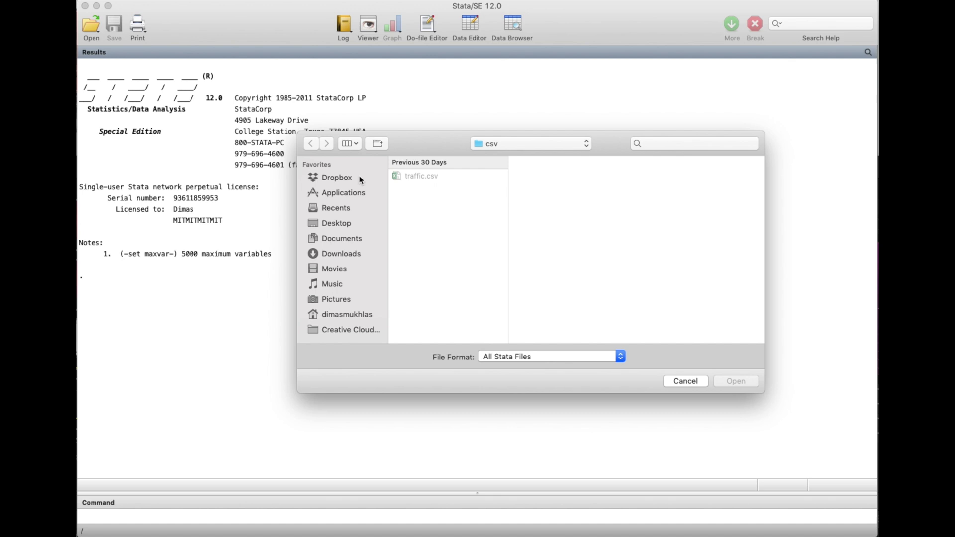
{"action": "left_click", "coordinate": [342, 238]}
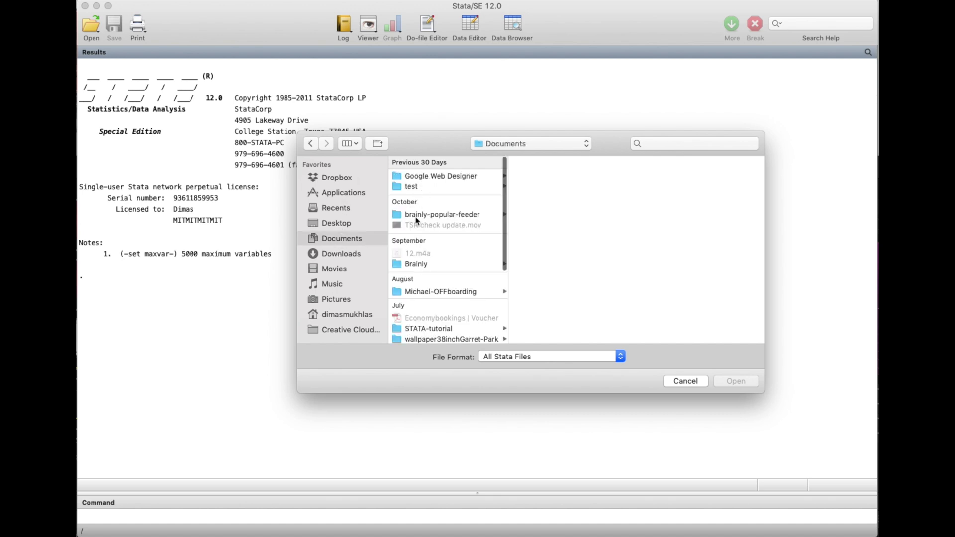
{"action": "scroll", "coordinate": [417, 221], "scroll_direction": "down", "scroll_amount": 5}
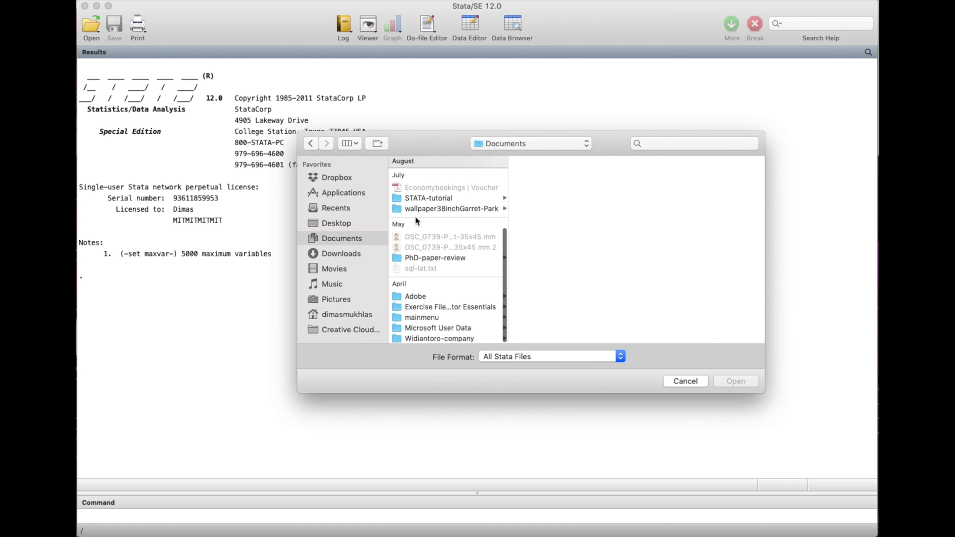
{"action": "left_click", "coordinate": [422, 201]}
{"action": "left_click", "coordinate": [560, 178]}
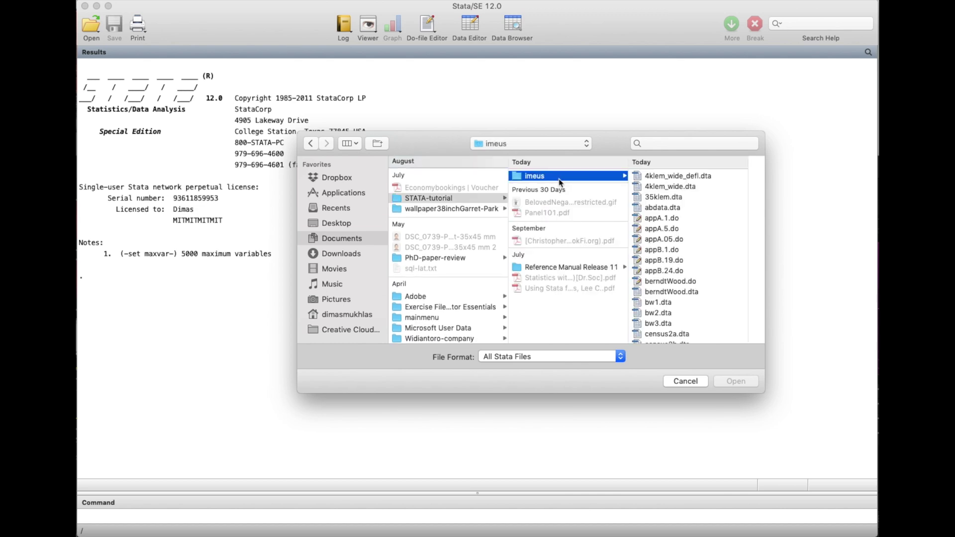
{"action": "left_click", "coordinate": [664, 209]}
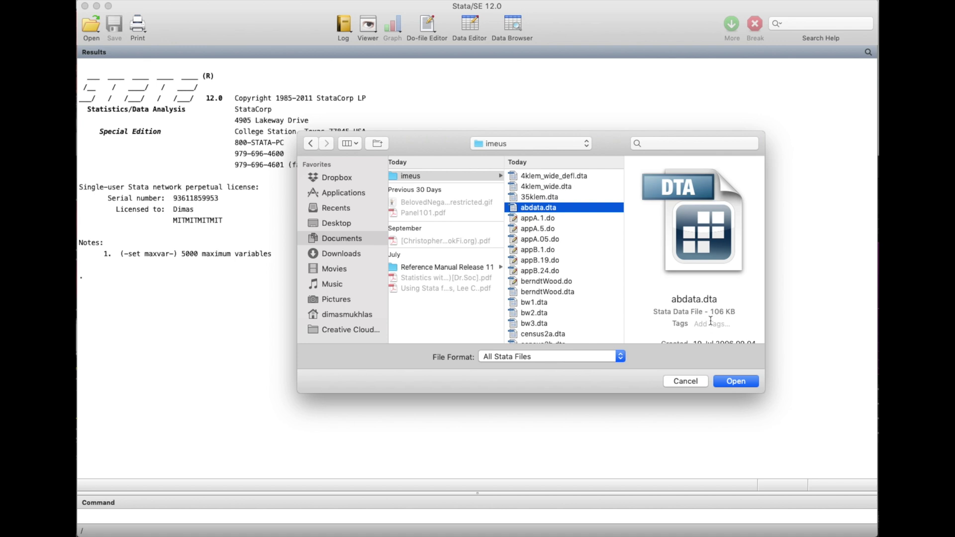
{"action": "left_click", "coordinate": [736, 384]}
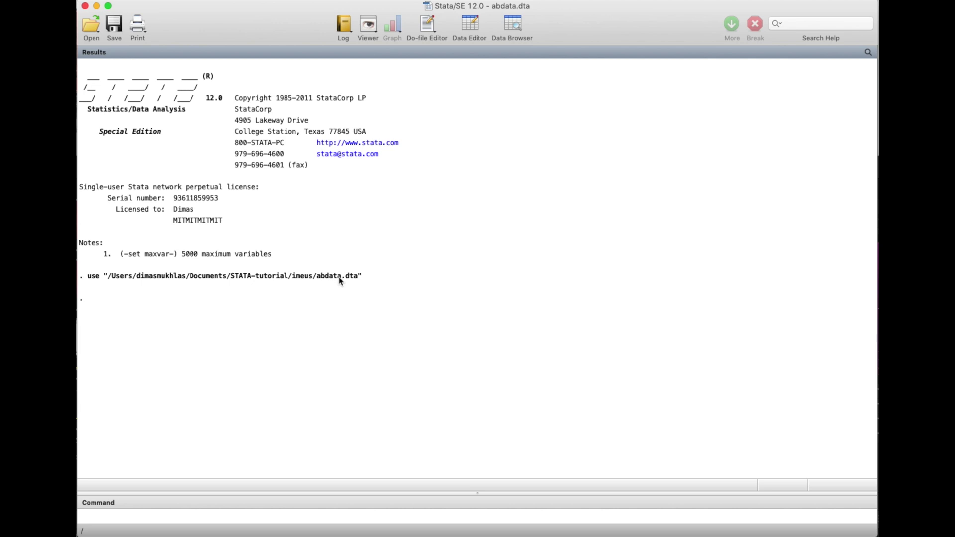
{"action": "left_click", "coordinate": [478, 27]}
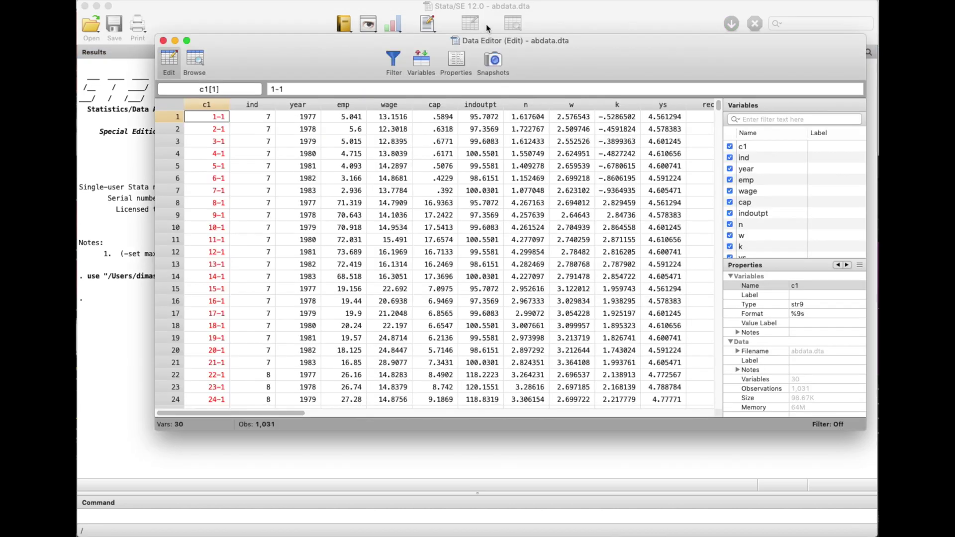
{"action": "left_click", "coordinate": [164, 41]}
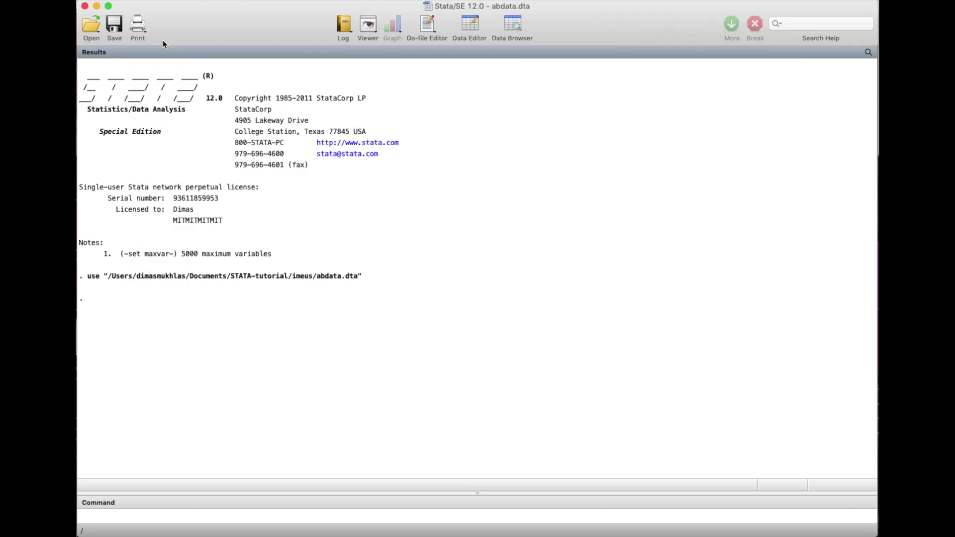
{"action": "left_click", "coordinate": [108, 511]}
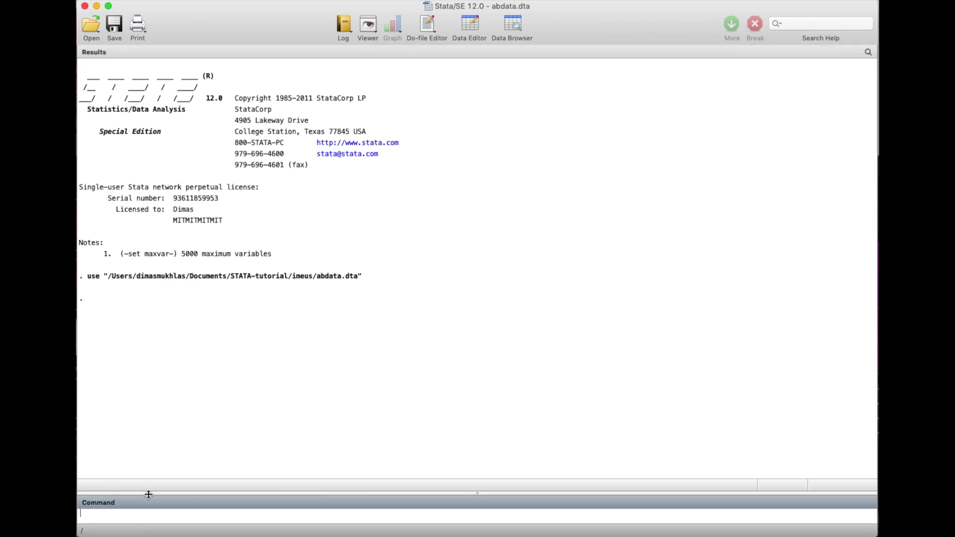
Enlarge the Command pane, type use, and select the abdata file path in Results
{"action": "left_click_drag", "start_coordinate": [148, 494], "coordinate": [144, 445]}
{"action": "type", "text": "use"}
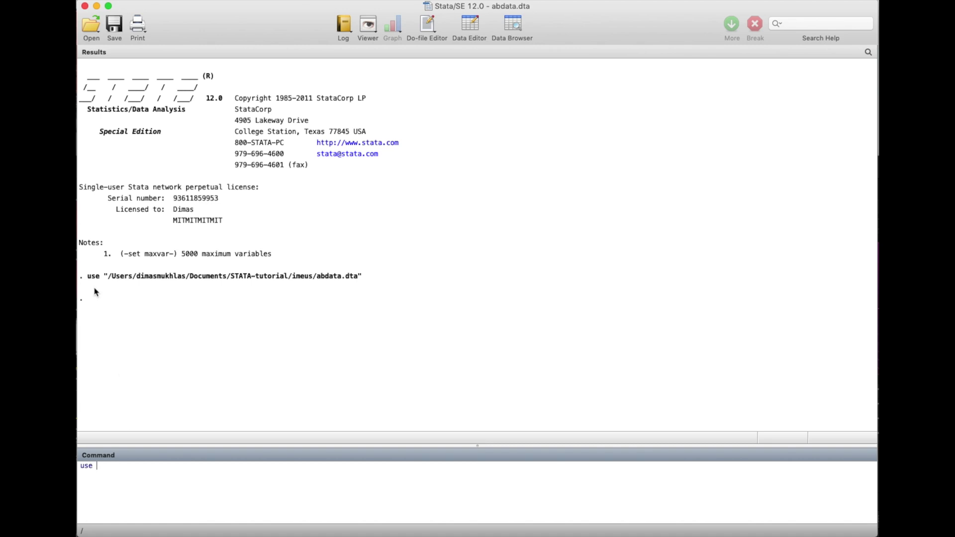
{"action": "left_click", "coordinate": [109, 278]}
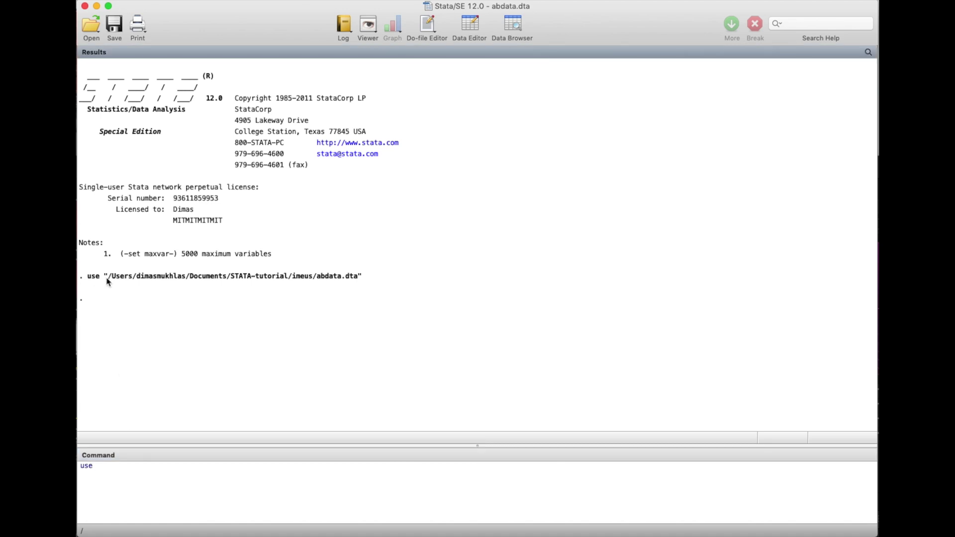
{"action": "left_click_drag", "start_coordinate": [109, 277], "coordinate": [107, 281]}
{"action": "left_click", "coordinate": [103, 277]}
{"action": "left_click_drag", "start_coordinate": [103, 277], "coordinate": [243, 279]}
{"action": "left_click", "coordinate": [206, 279]}
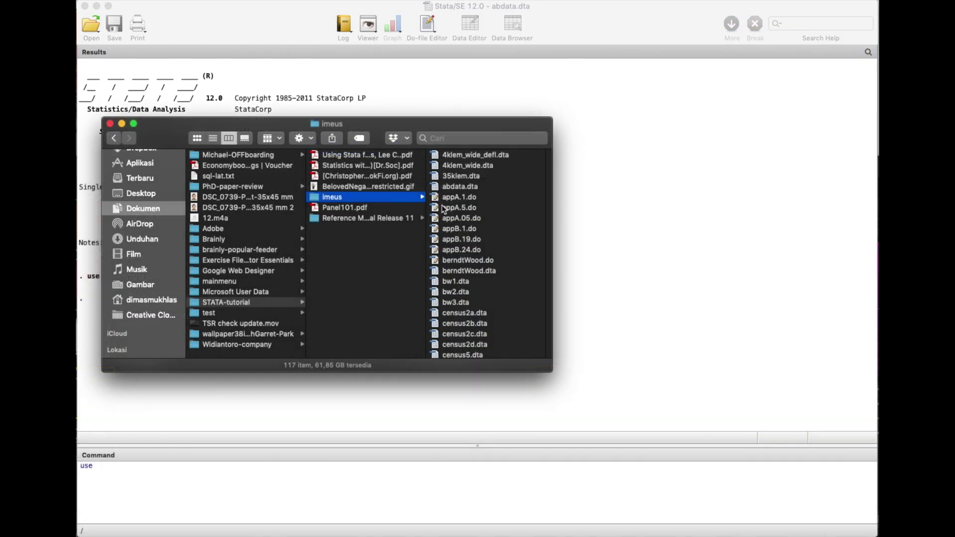
Find 35klem.dta in the imeus folder and add an opening quote after use
{"action": "left_click", "coordinate": [458, 176]}
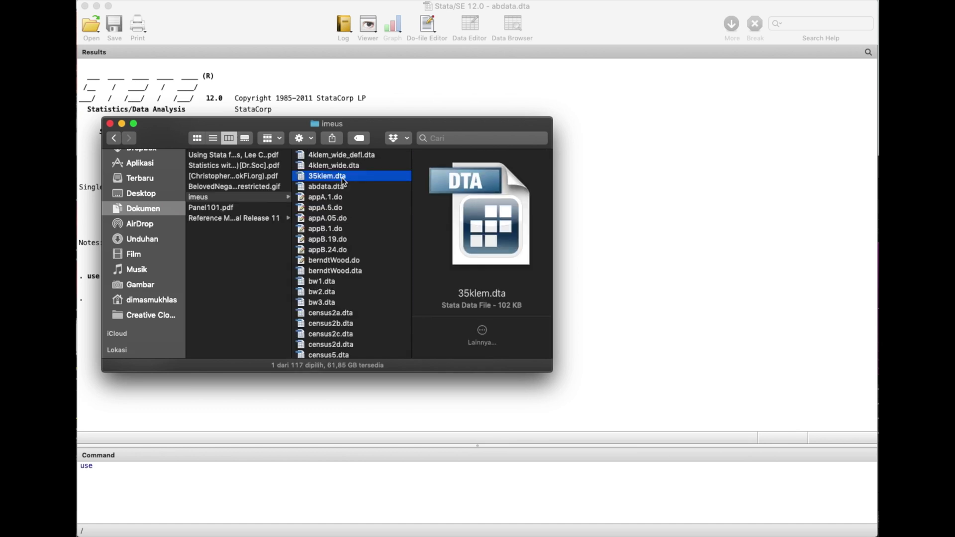
{"action": "left_click", "coordinate": [155, 484]}
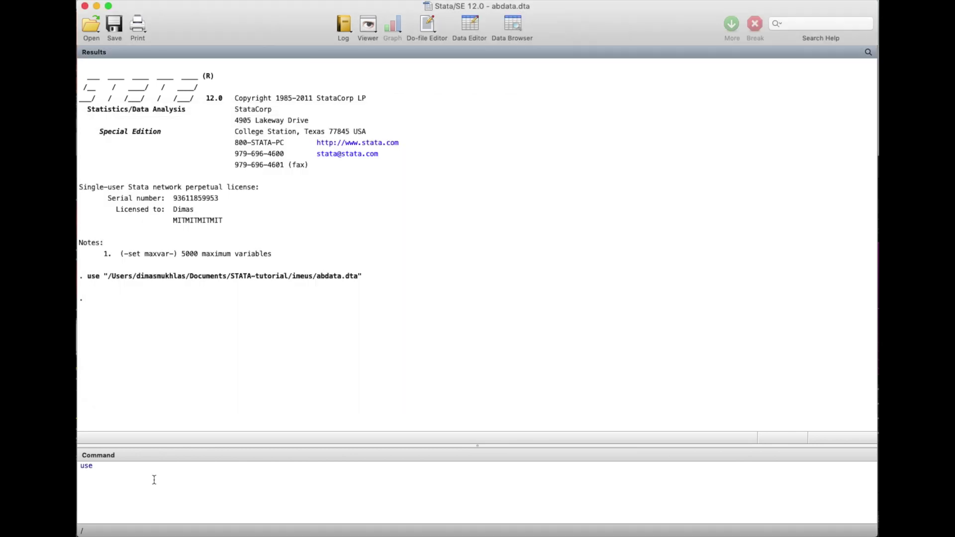
{"action": "left_click", "coordinate": [119, 464]}
{"action": "type", "text": "\""}
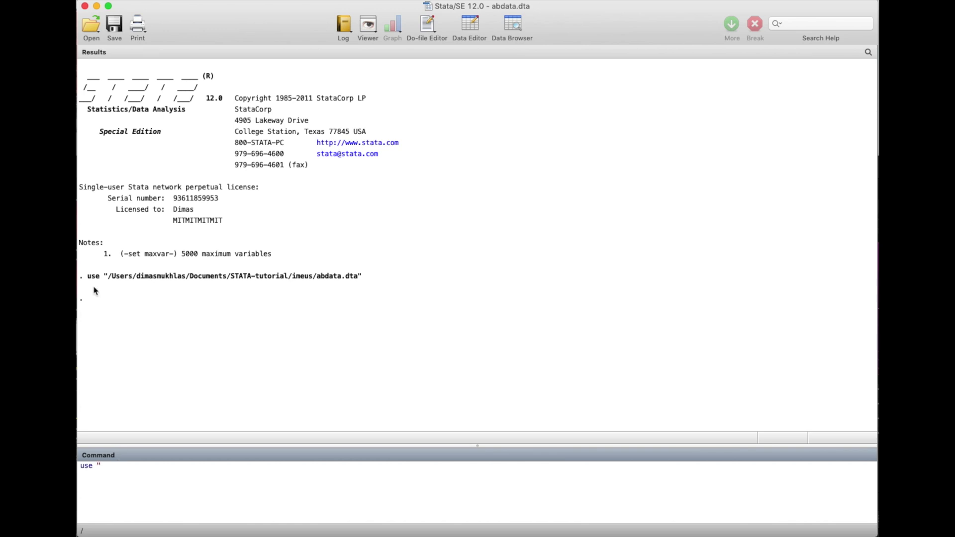
Insert the imeus folder path from Results, append 35klem.dta", and run the use command
{"action": "left_click", "coordinate": [111, 277]}
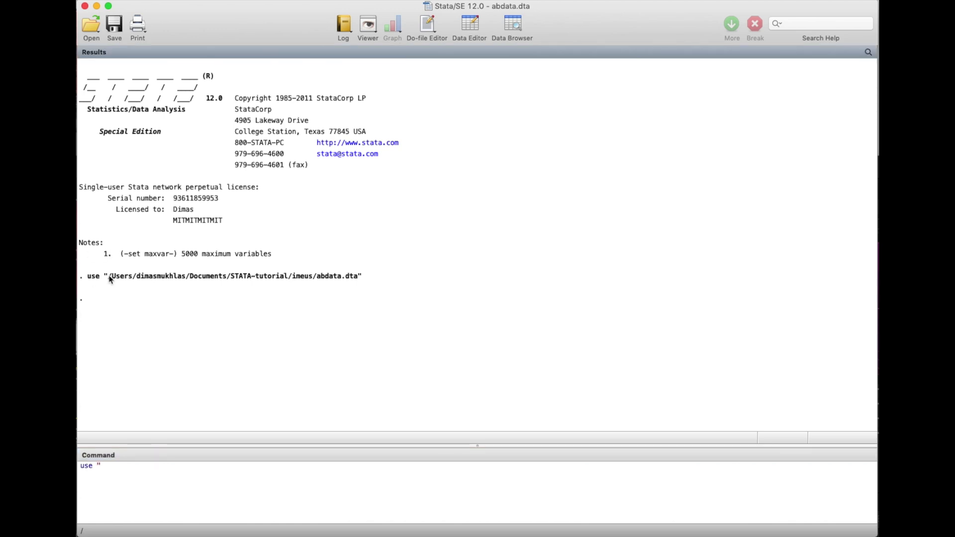
{"action": "left_click_drag", "start_coordinate": [110, 279], "coordinate": [317, 284]}
{"action": "left_click", "coordinate": [126, 472]}
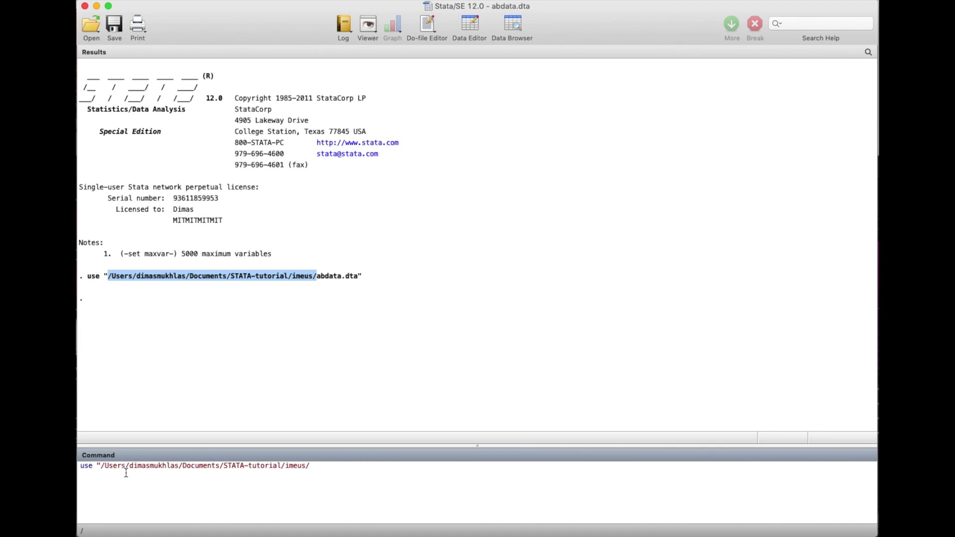
{"action": "key", "text": "super+Tab"}
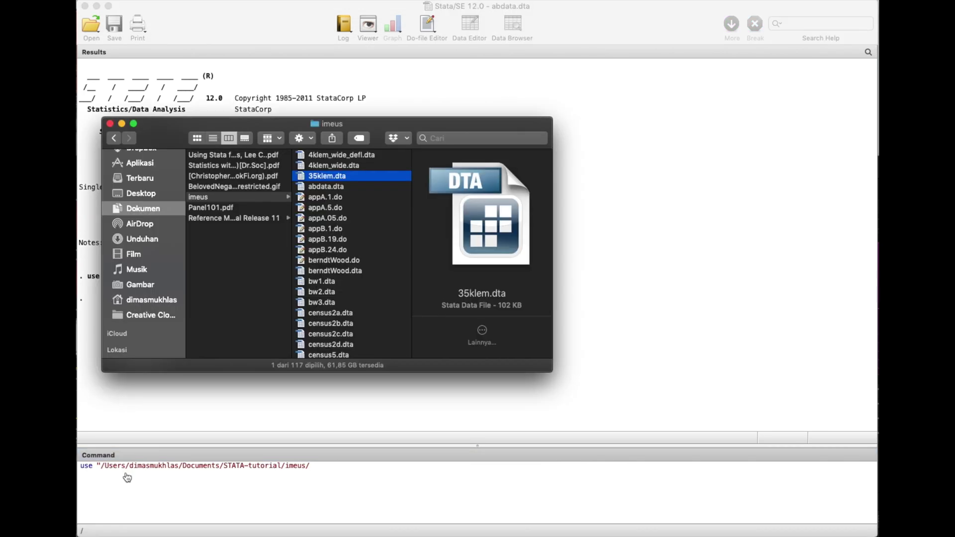
{"action": "key", "text": "super+Tab"}
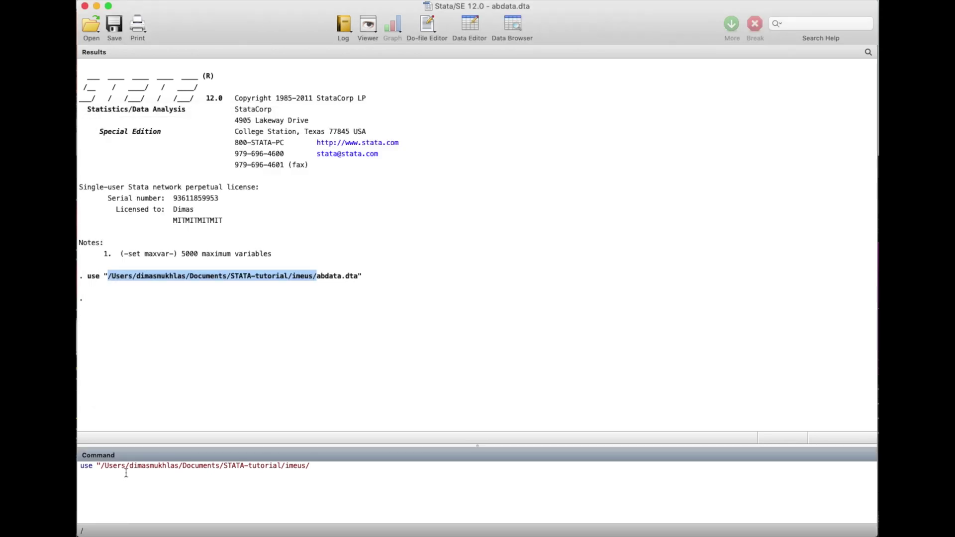
{"action": "type", "text": "35klem.dta\""}
{"action": "key", "text": "Return"}
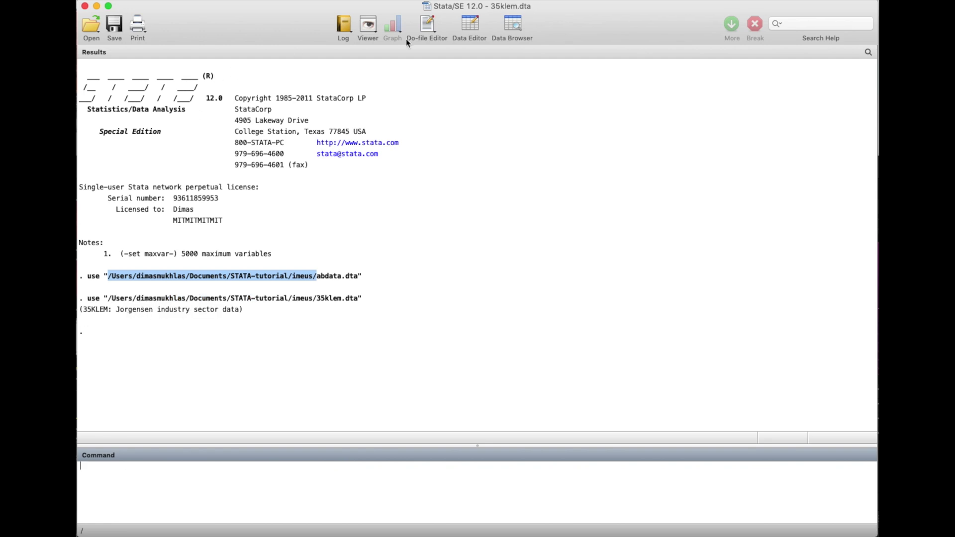
{"action": "left_click", "coordinate": [470, 24]}
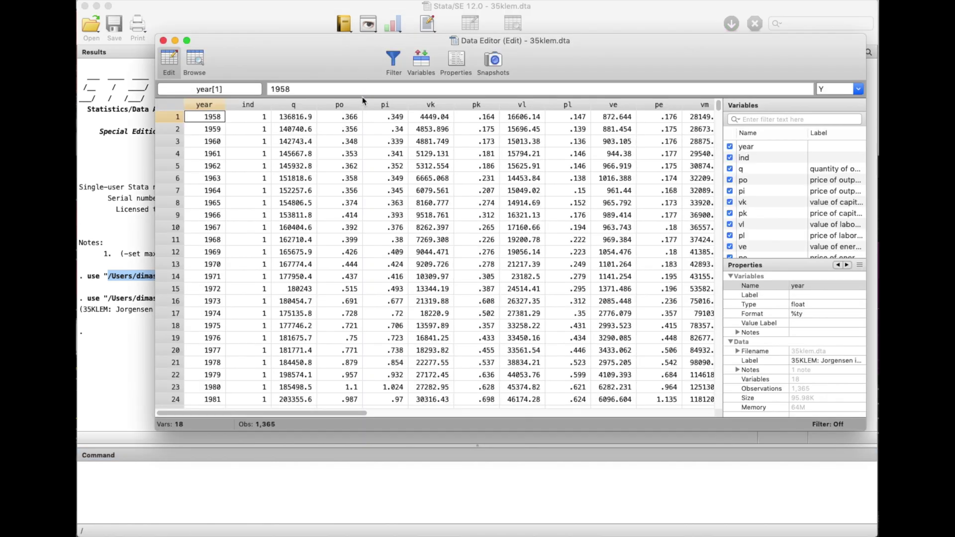
{"action": "left_click", "coordinate": [297, 27]}
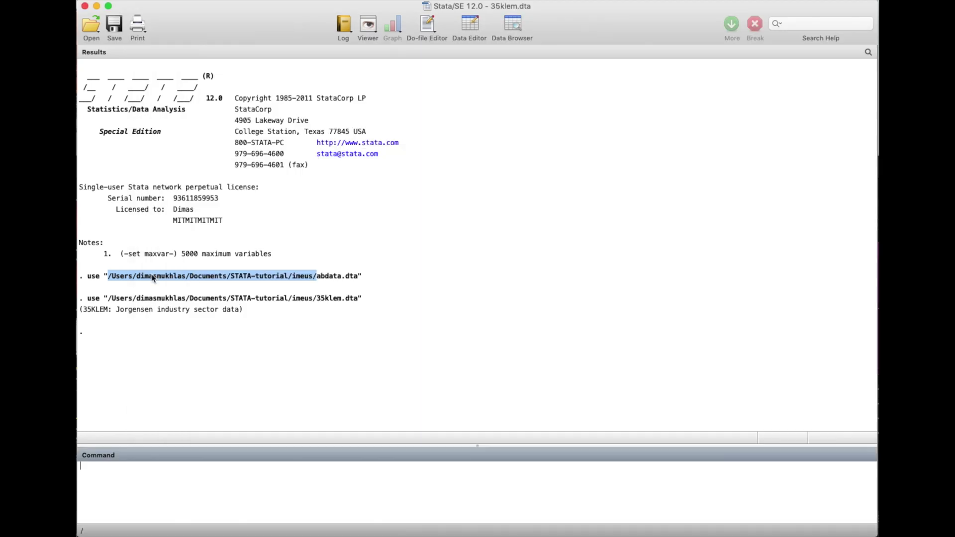
{"action": "left_click", "coordinate": [357, 301]}
{"action": "double_click", "coordinate": [351, 298]}
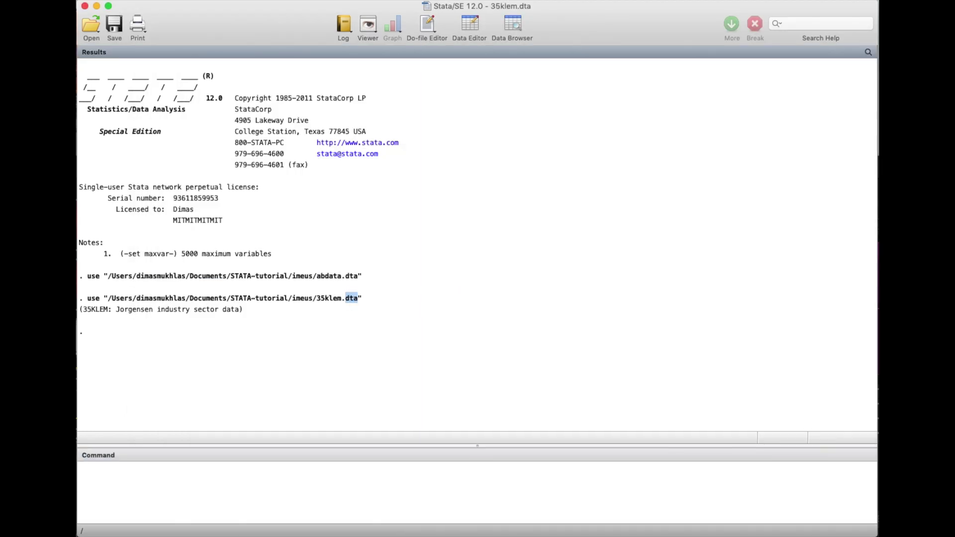
{"action": "left_click", "coordinate": [95, 336]}
{"action": "left_click", "coordinate": [90, 480]}
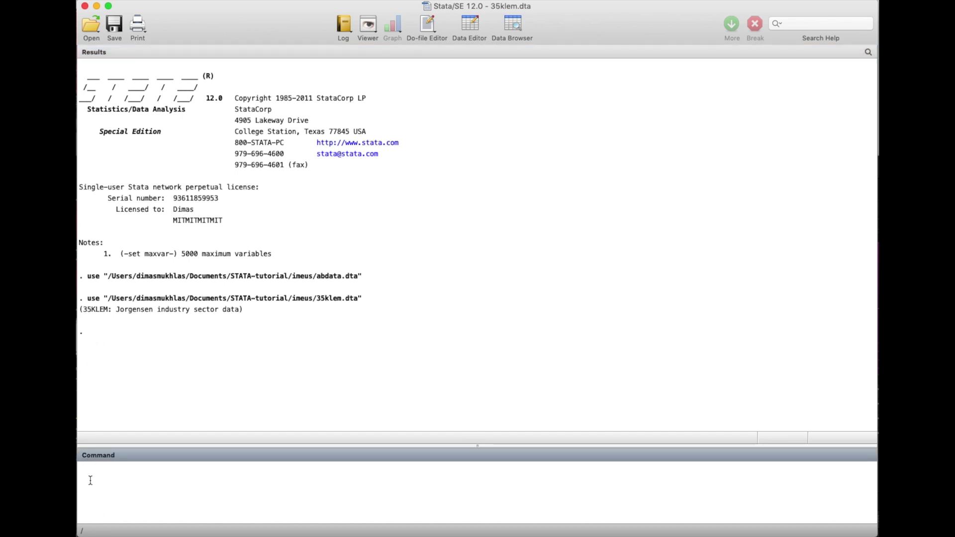
{"action": "type", "text": "insheet"}
{"action": "key", "text": "BackSpace"}
{"action": "key", "text": "BackSpace"}
{"action": "key", "text": "BackSpace"}
{"action": "key", "text": "BackSpace"}
{"action": "key", "text": "BackSpace"}
{"action": "key", "text": "BackSpace"}
{"action": "key", "text": "BackSpace"}
{"action": "key", "text": "BackSpace"}
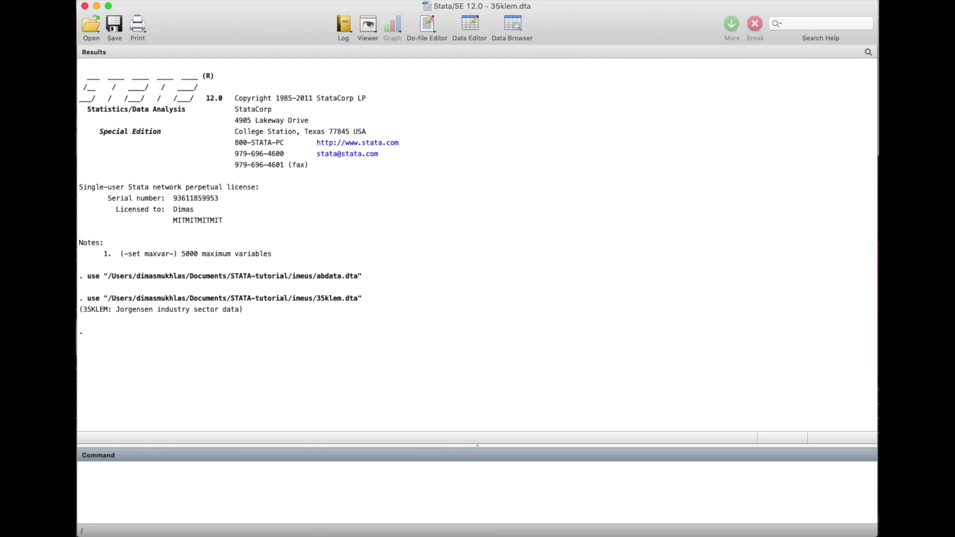